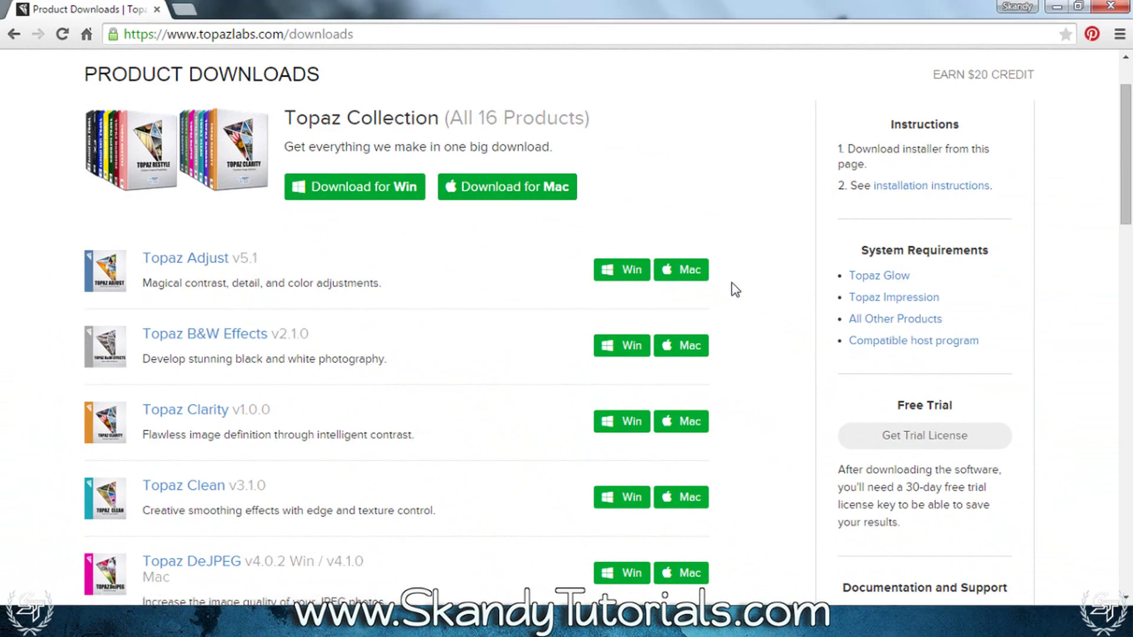
Step: Save the Topaz Clean 3 Windows installer, topazclean3_setup.exe, to the Desktop via Save link as
{"action": "scroll", "coordinate": [735, 289], "scroll_direction": "down", "scroll_amount": 10}
{"action": "scroll", "coordinate": [735, 284], "scroll_direction": "down", "scroll_amount": 1}
{"action": "scroll", "coordinate": [732, 307], "scroll_direction": "up", "scroll_amount": 5}
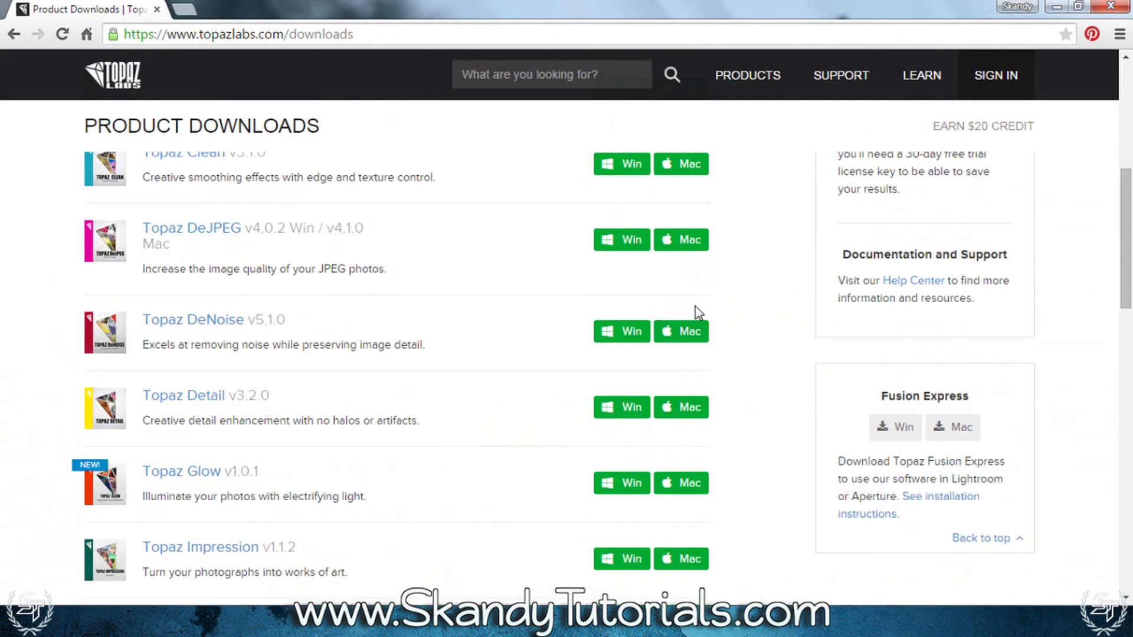
{"action": "scroll", "coordinate": [685, 327], "scroll_direction": "down", "scroll_amount": 3}
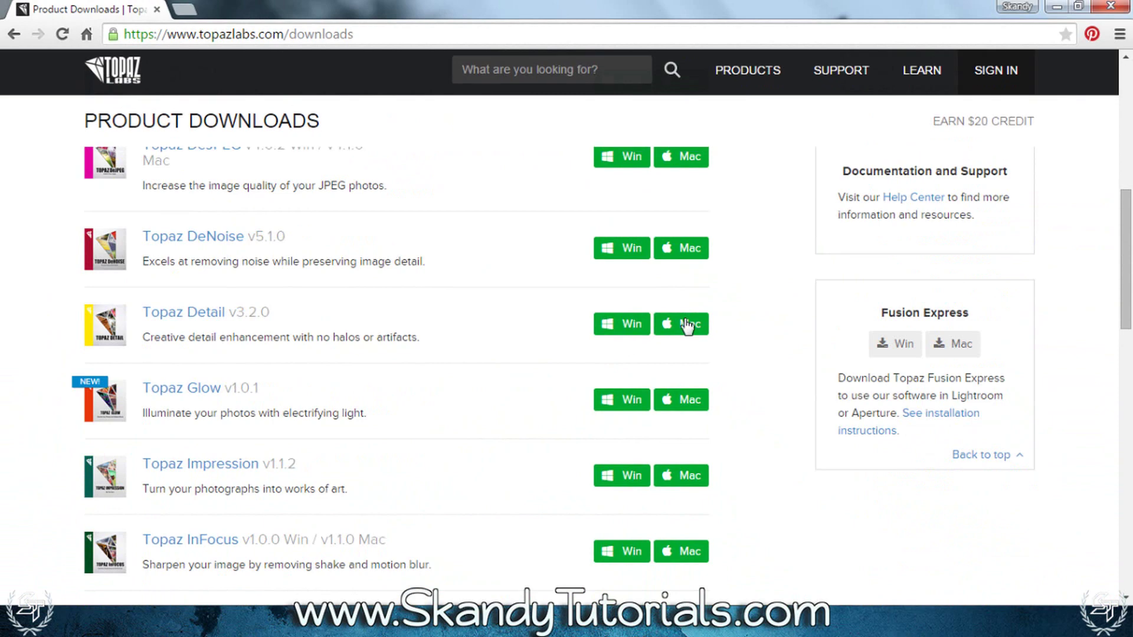
{"action": "scroll", "coordinate": [653, 354], "scroll_direction": "up", "scroll_amount": 4}
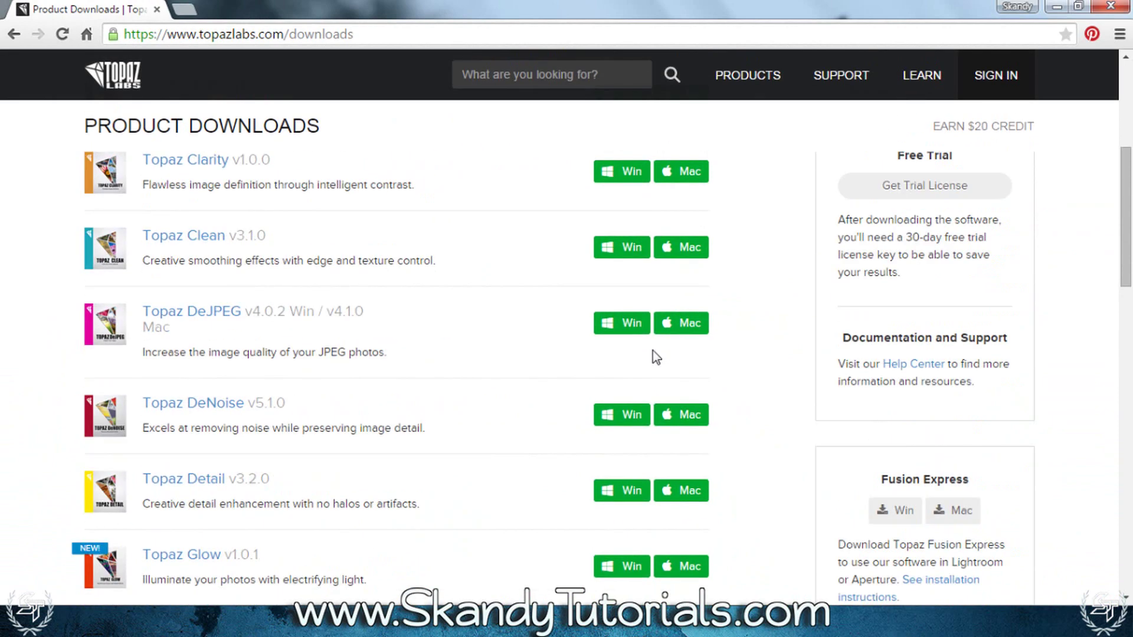
{"action": "right_click", "coordinate": [614, 252]}
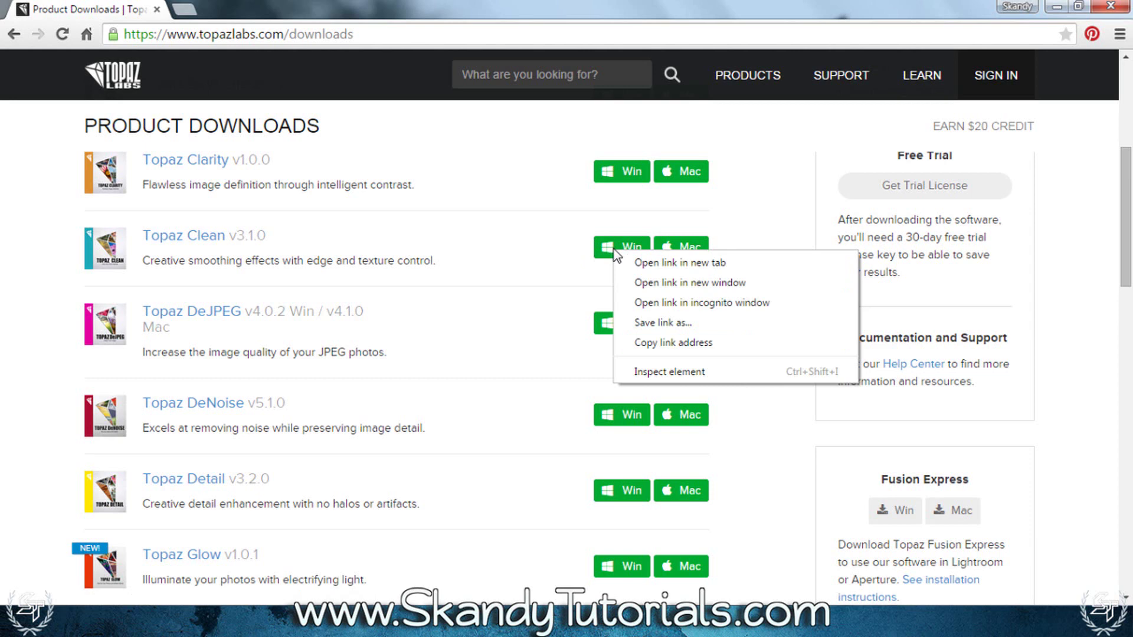
{"action": "left_click", "coordinate": [658, 324]}
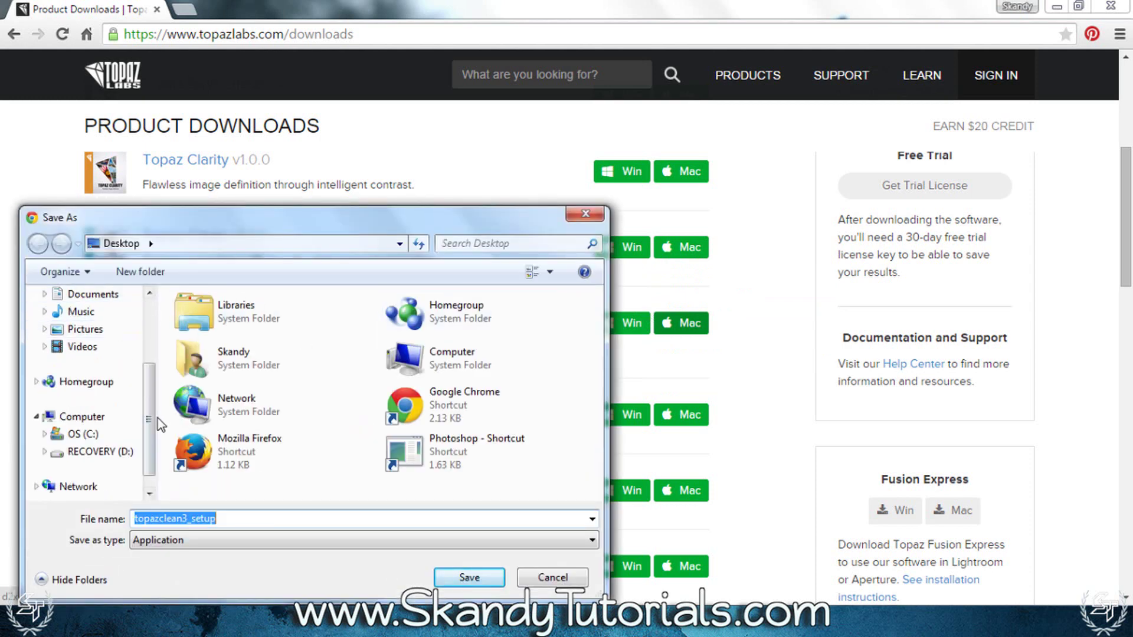
{"action": "scroll", "coordinate": [140, 353], "scroll_direction": "up", "scroll_amount": 2}
{"action": "left_click", "coordinate": [87, 319]}
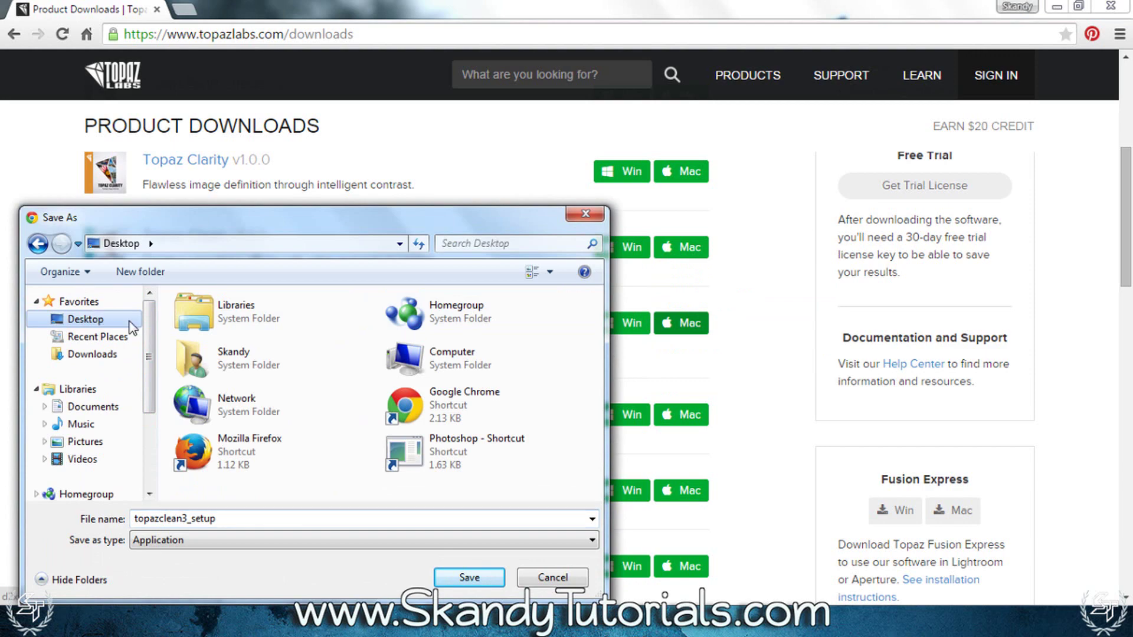
{"action": "left_click", "coordinate": [479, 582]}
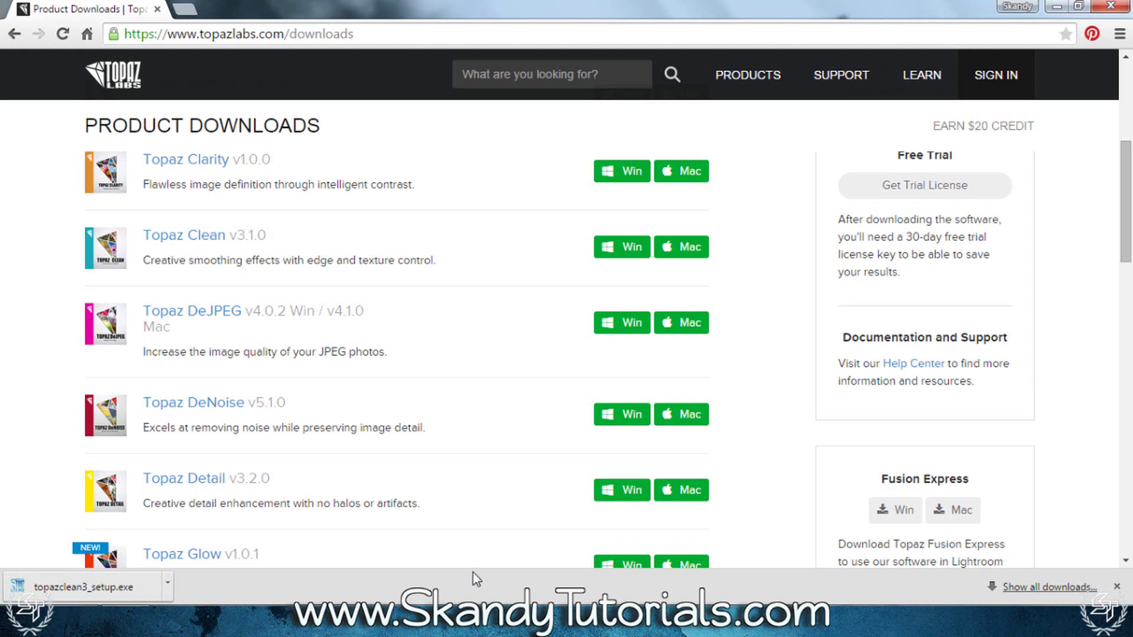
Step: Run the desktop topazclean3 installer and install Topaz Clean 3 V3.1.0, accepting the licence
{"action": "left_click", "coordinate": [1061, 7]}
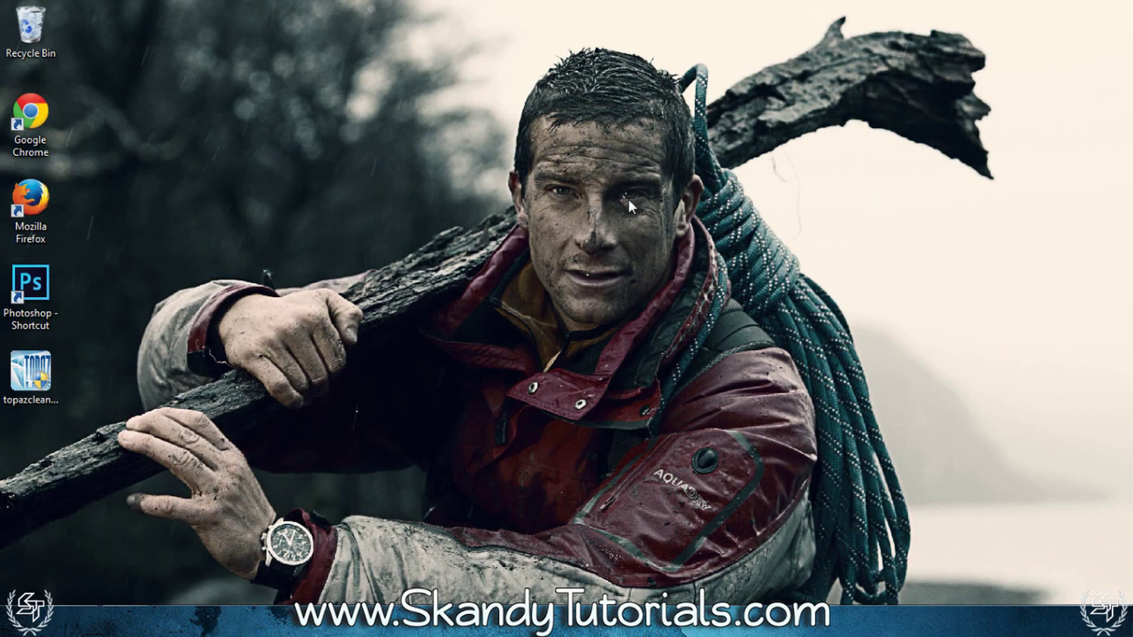
{"action": "double_click", "coordinate": [19, 371]}
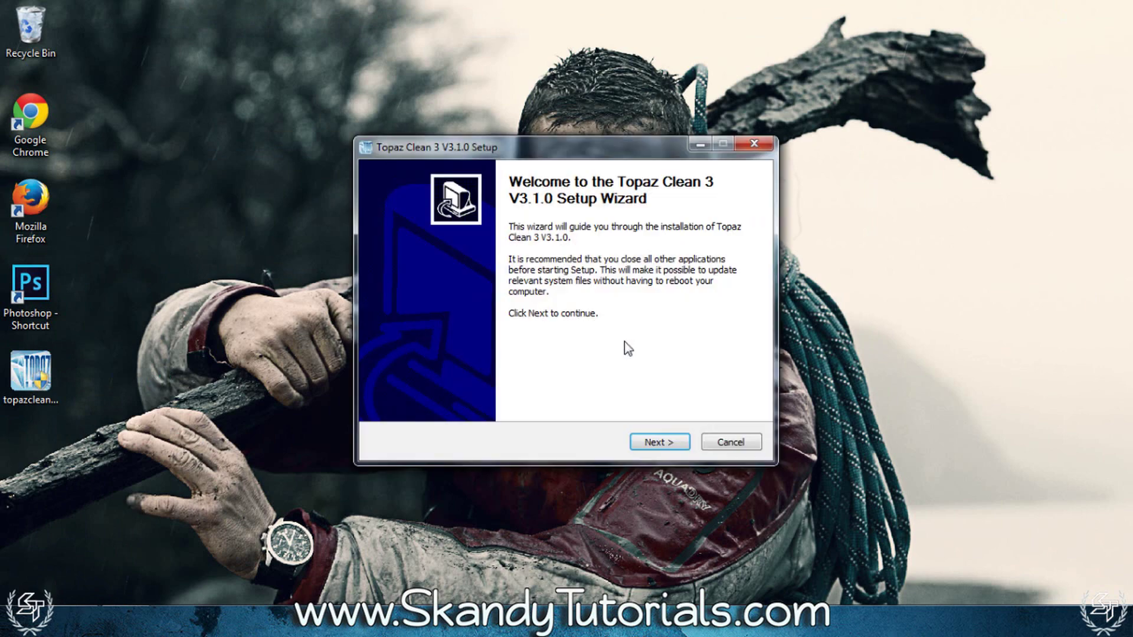
{"action": "left_click", "coordinate": [643, 440]}
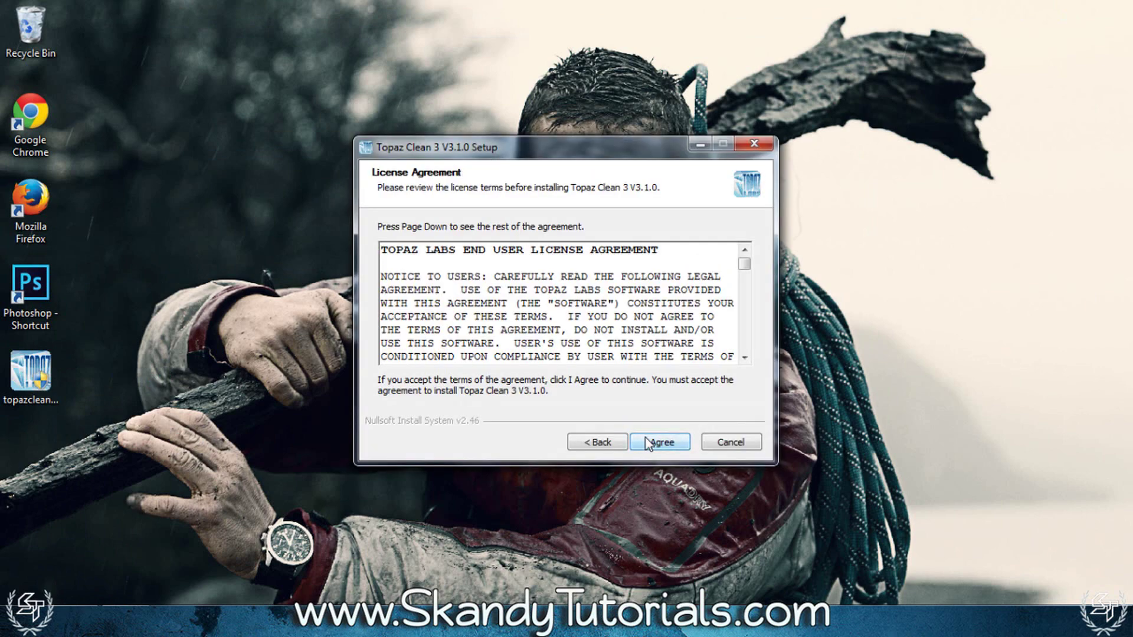
{"action": "left_click", "coordinate": [644, 441]}
{"action": "left_click", "coordinate": [651, 443]}
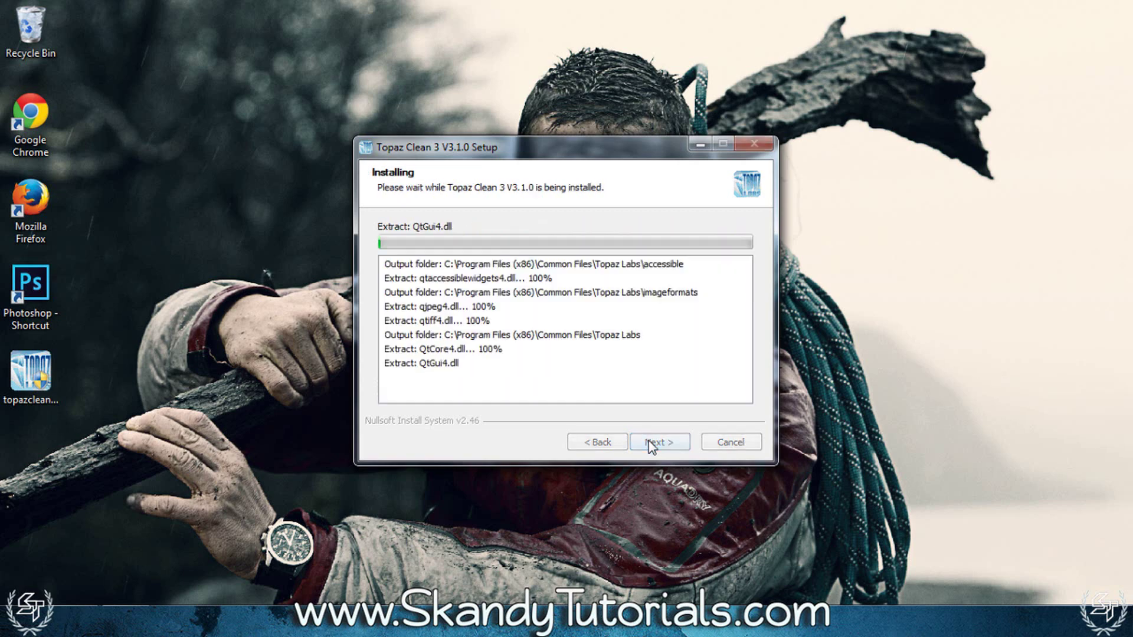
{"action": "left_click", "coordinate": [659, 442]}
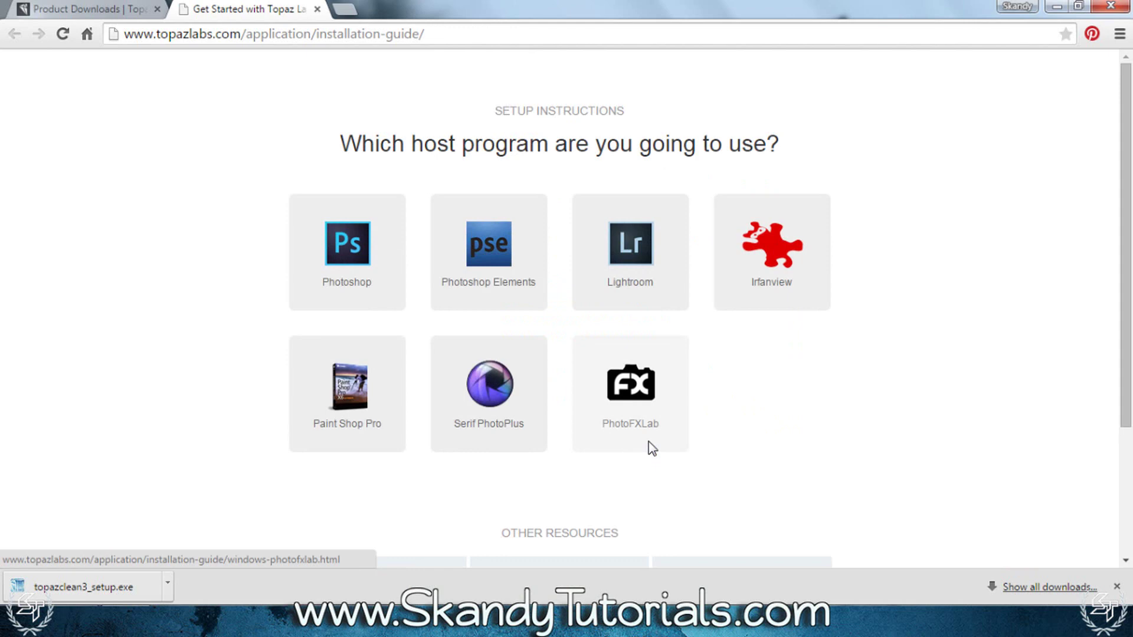
Step: Open the Photoshop guide noting plug-ins appear under the Filter menu, then hide Chrome
{"action": "left_click", "coordinate": [363, 267]}
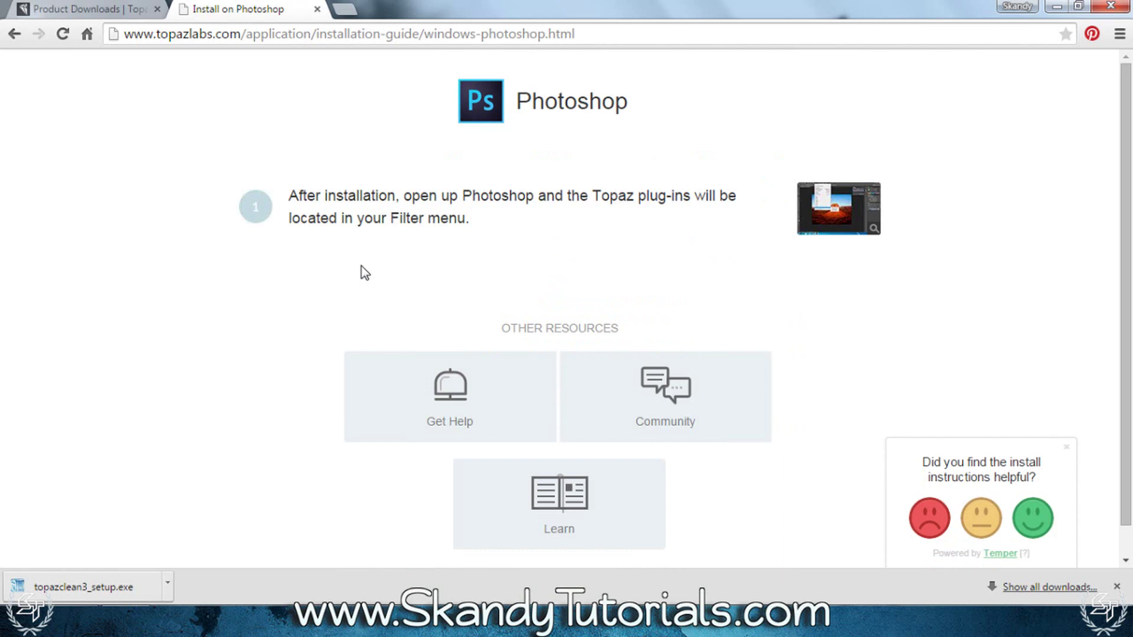
{"action": "left_click", "coordinate": [1054, 8]}
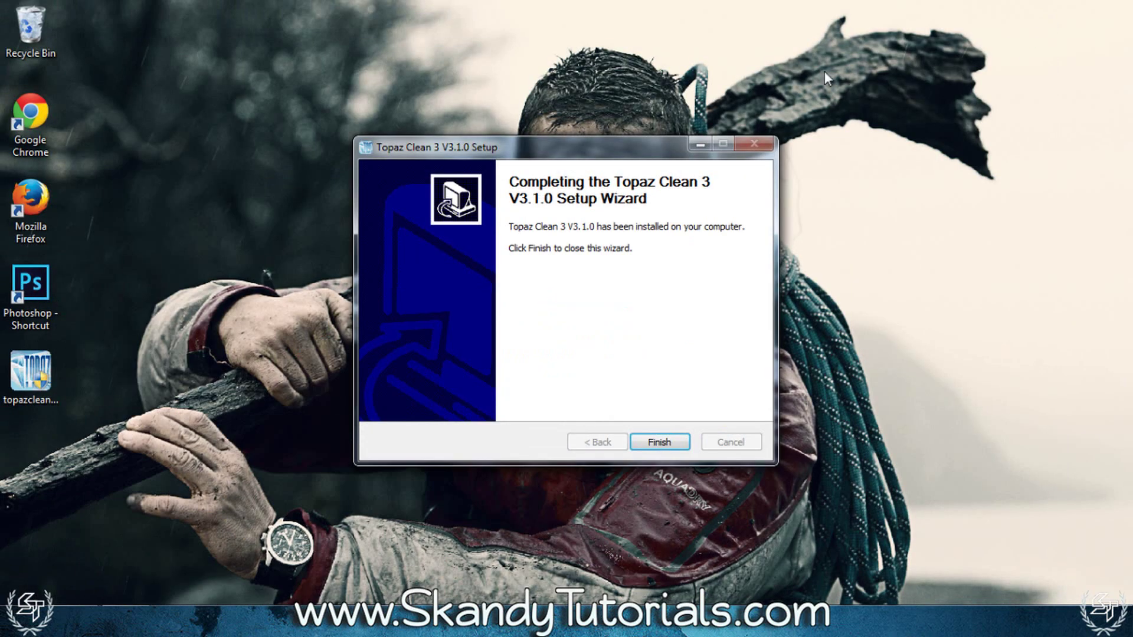
Step: Finish the setup wizard, launch Photoshop CC 2014 accepting its licence, then minimize it
{"action": "left_click", "coordinate": [659, 443]}
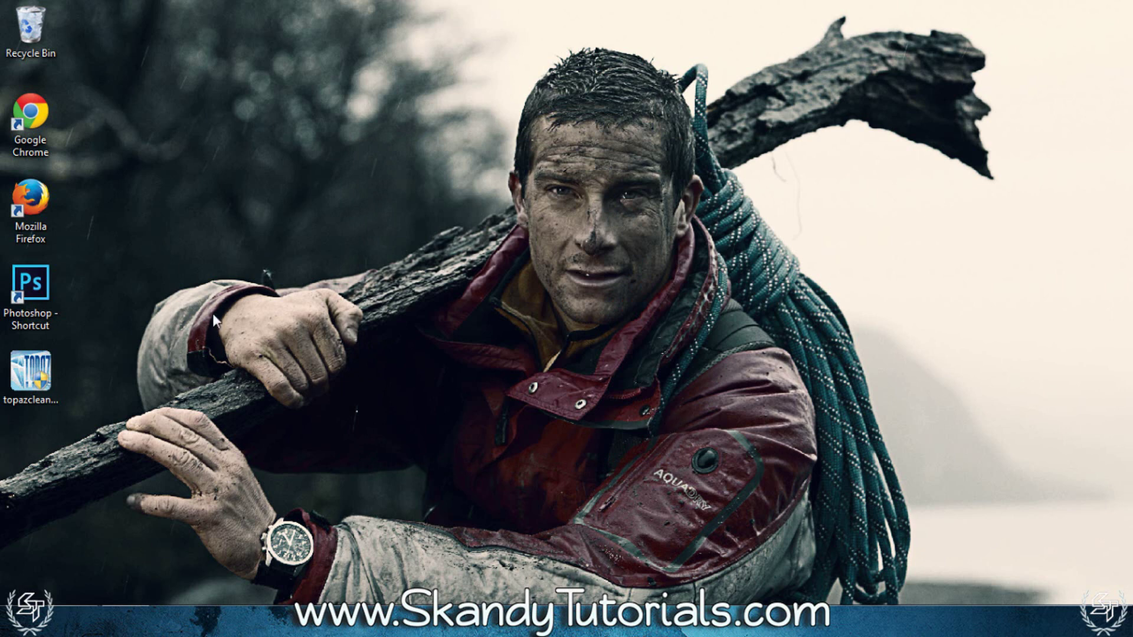
{"action": "left_click", "coordinate": [30, 288]}
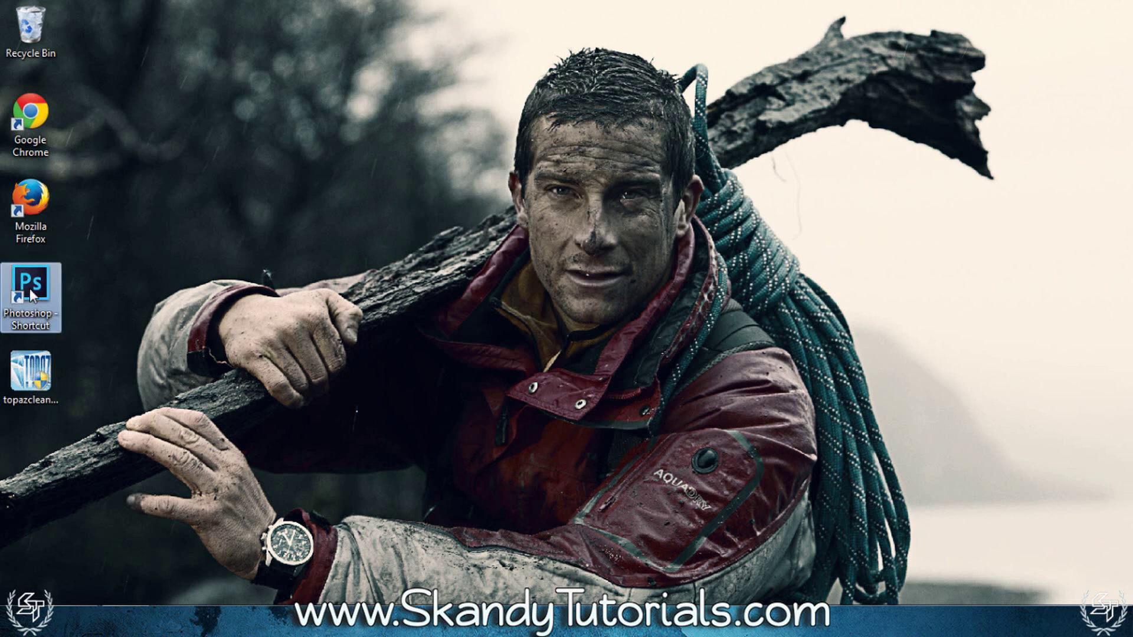
{"action": "double_click", "coordinate": [30, 291]}
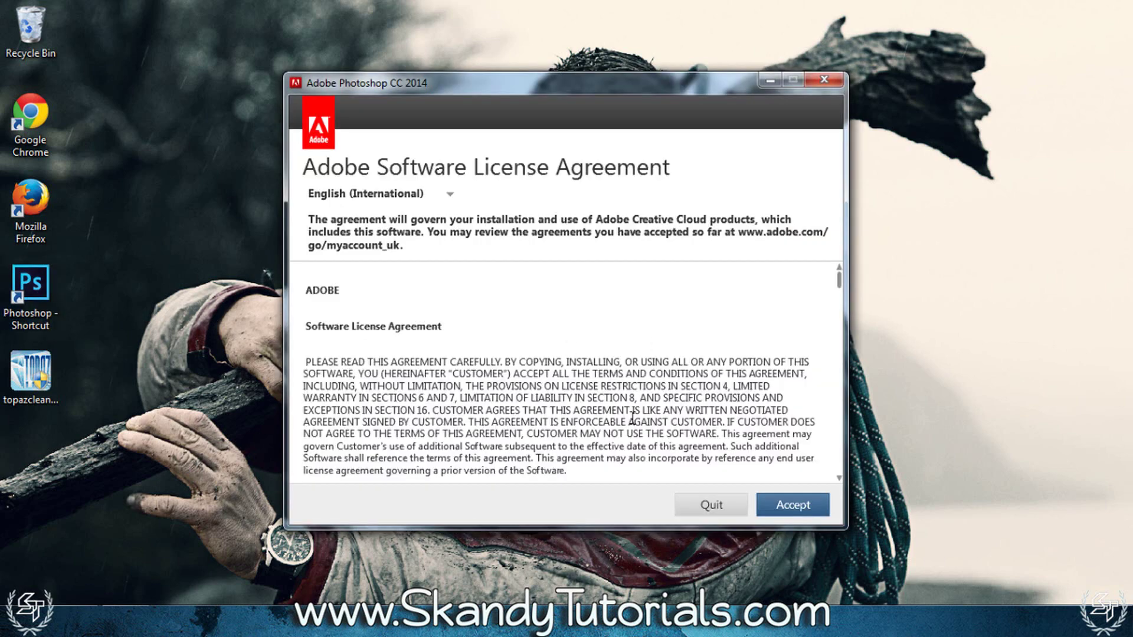
{"action": "left_click", "coordinate": [815, 508]}
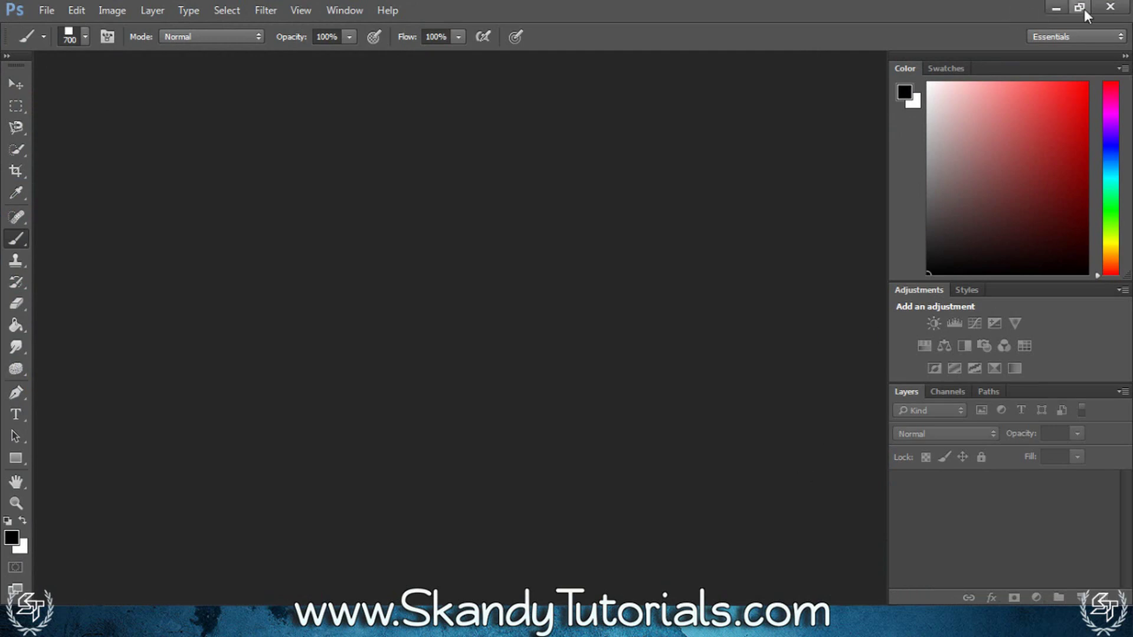
{"action": "left_click", "coordinate": [1055, 9]}
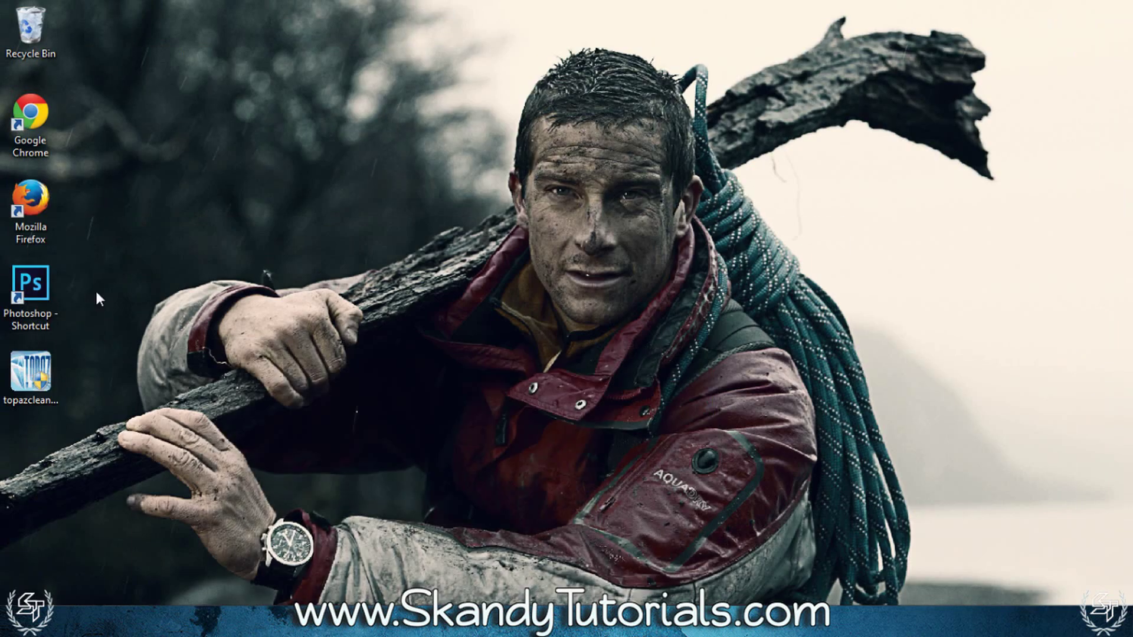
Step: Drag the hdr2 shed photo from the Downloads folder onto the desktop and minimize Explorer
{"action": "left_click", "coordinate": [120, 624]}
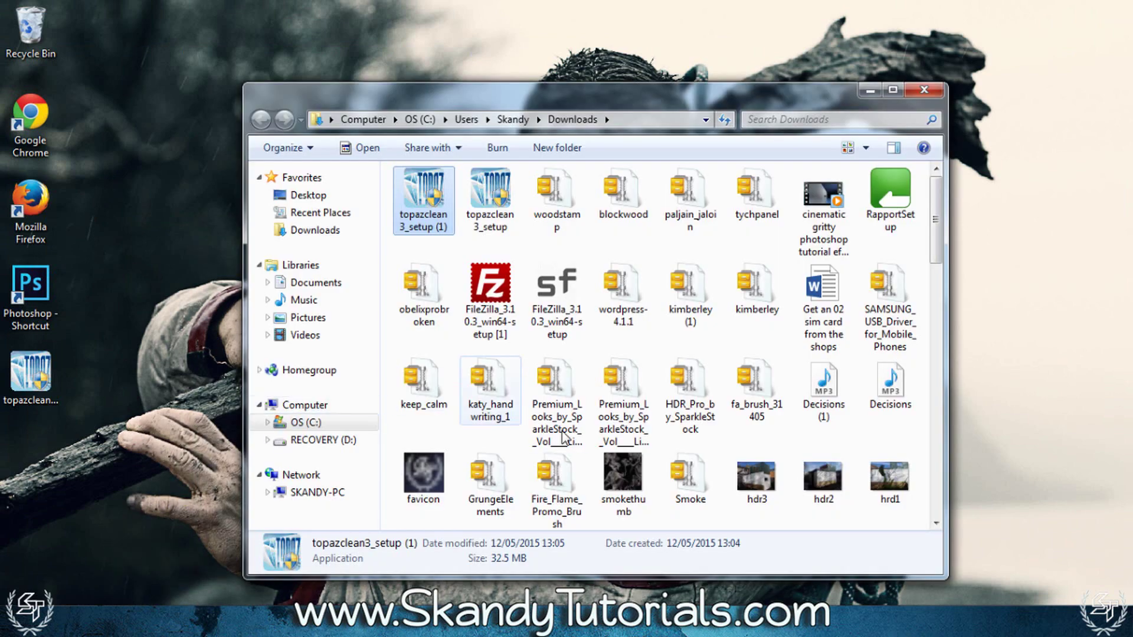
{"action": "scroll", "coordinate": [738, 274], "scroll_direction": "down", "scroll_amount": 3}
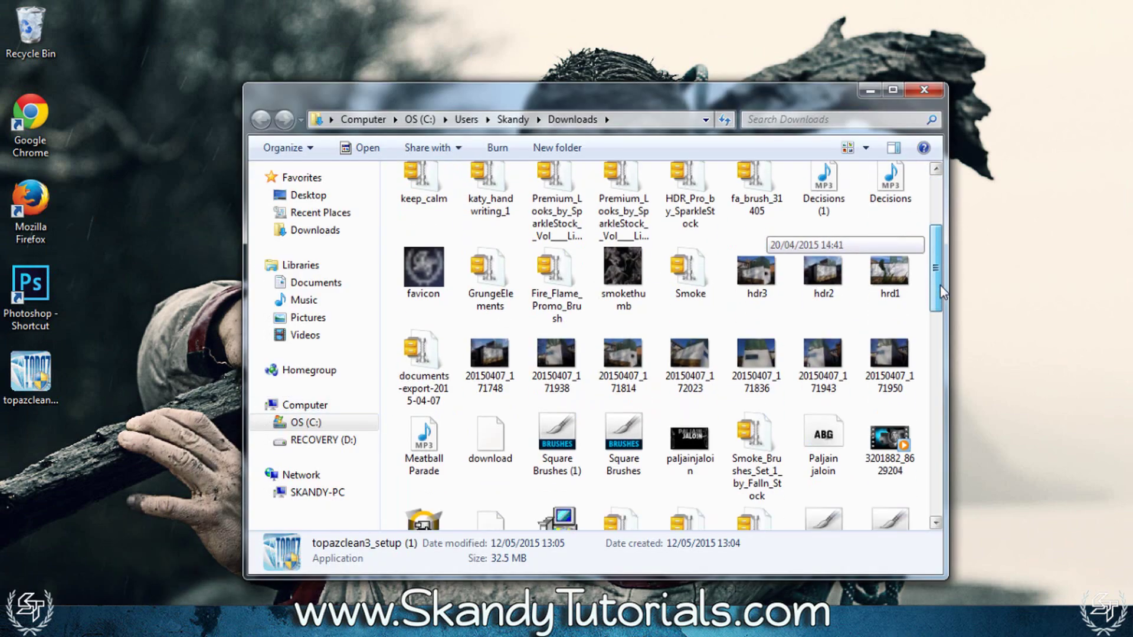
{"action": "left_click_drag", "start_coordinate": [835, 277], "coordinate": [415, 374]}
{"action": "left_click", "coordinate": [870, 89]}
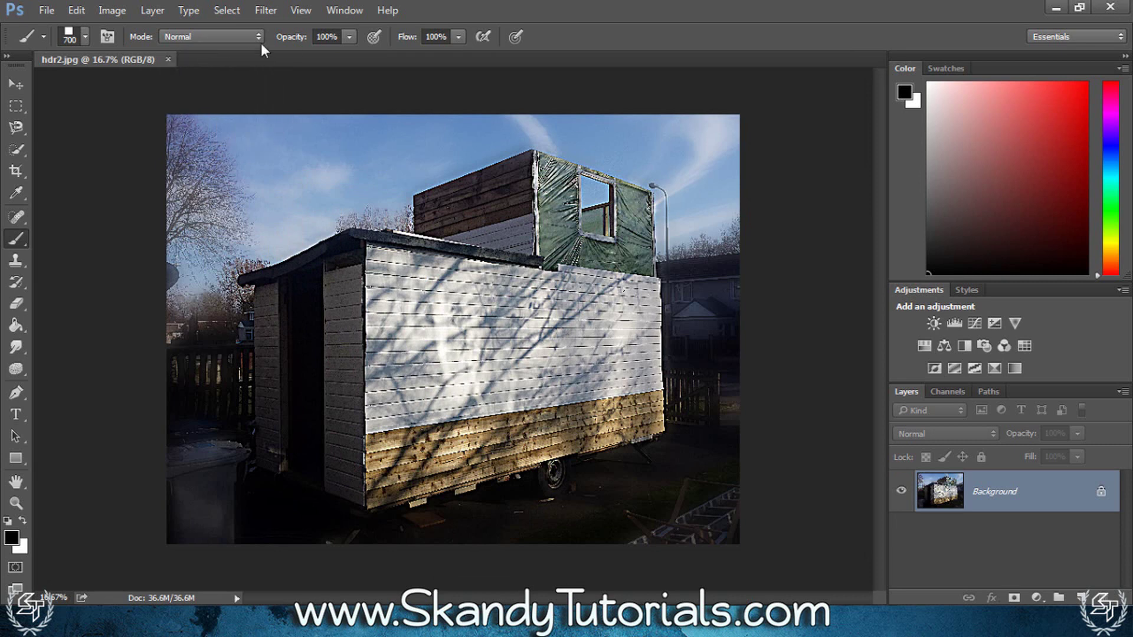
Step: Run Filter > Topaz Labs > Topaz Clean 3 on hdr2.jpg and let preset setup finish
{"action": "left_click", "coordinate": [280, 9]}
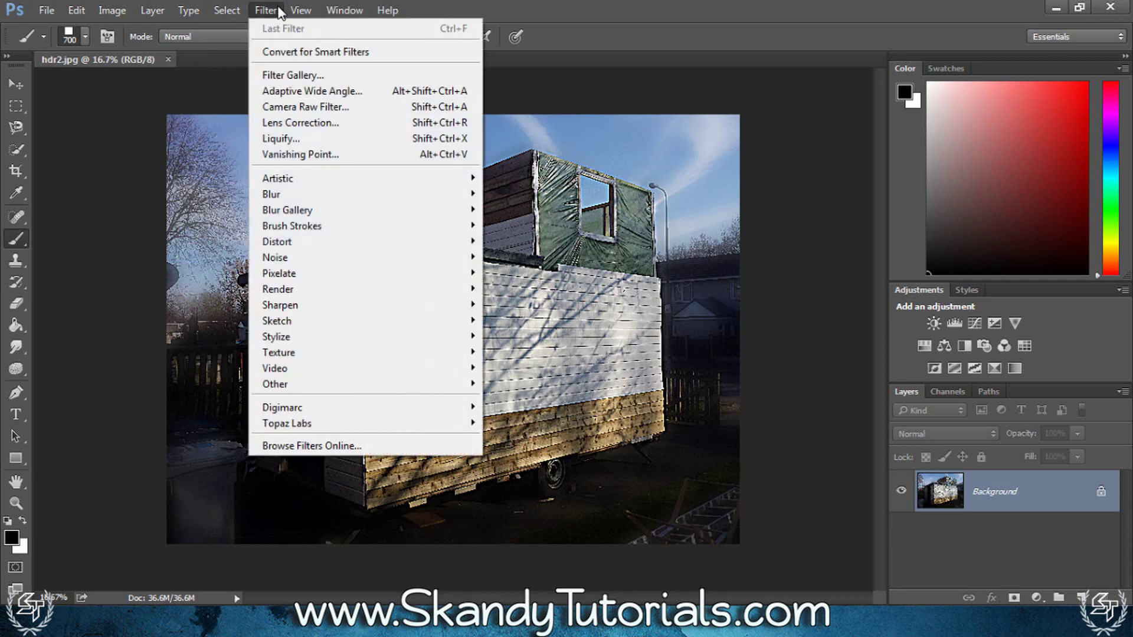
{"action": "mouse_move", "coordinate": [378, 425]}
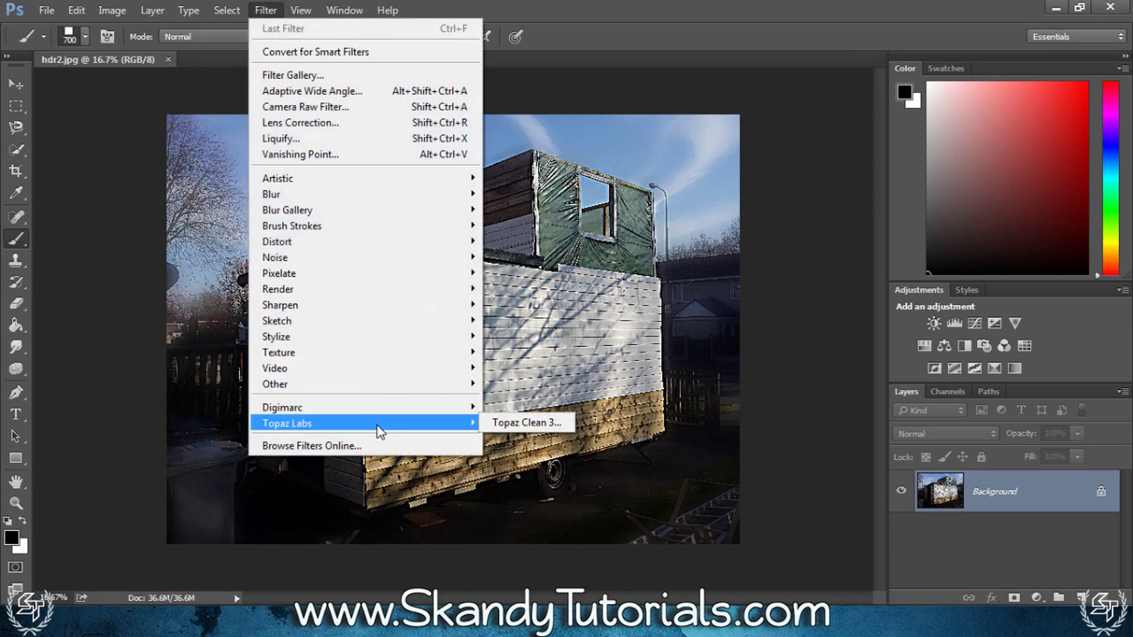
{"action": "left_click", "coordinate": [524, 423]}
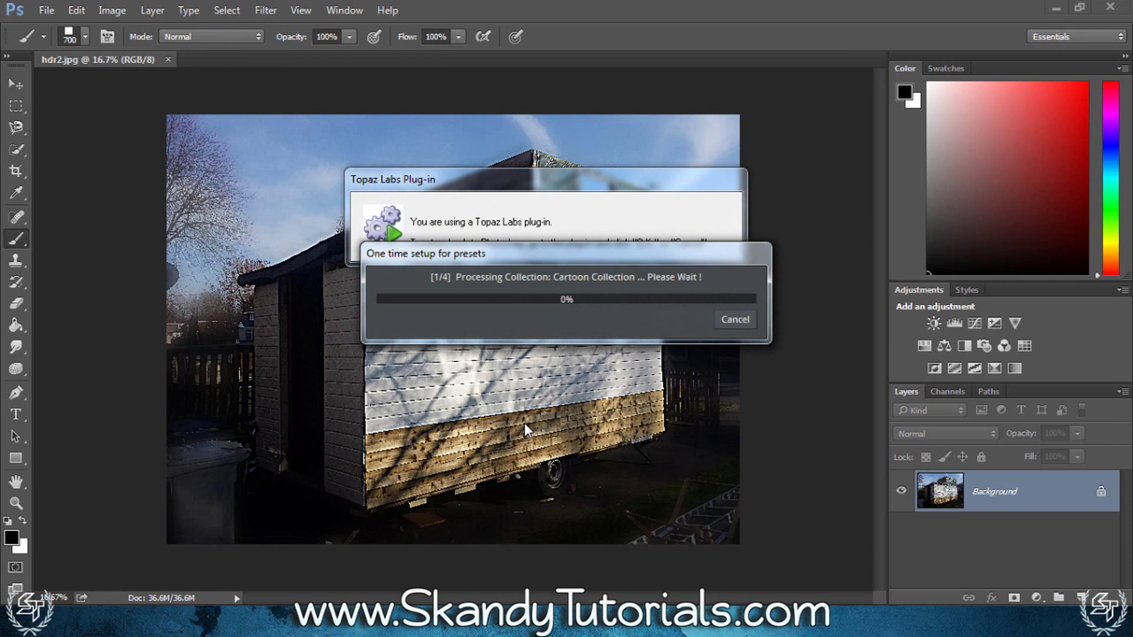
{"action": "left_click_drag", "start_coordinate": [575, 256], "coordinate": [578, 327]}
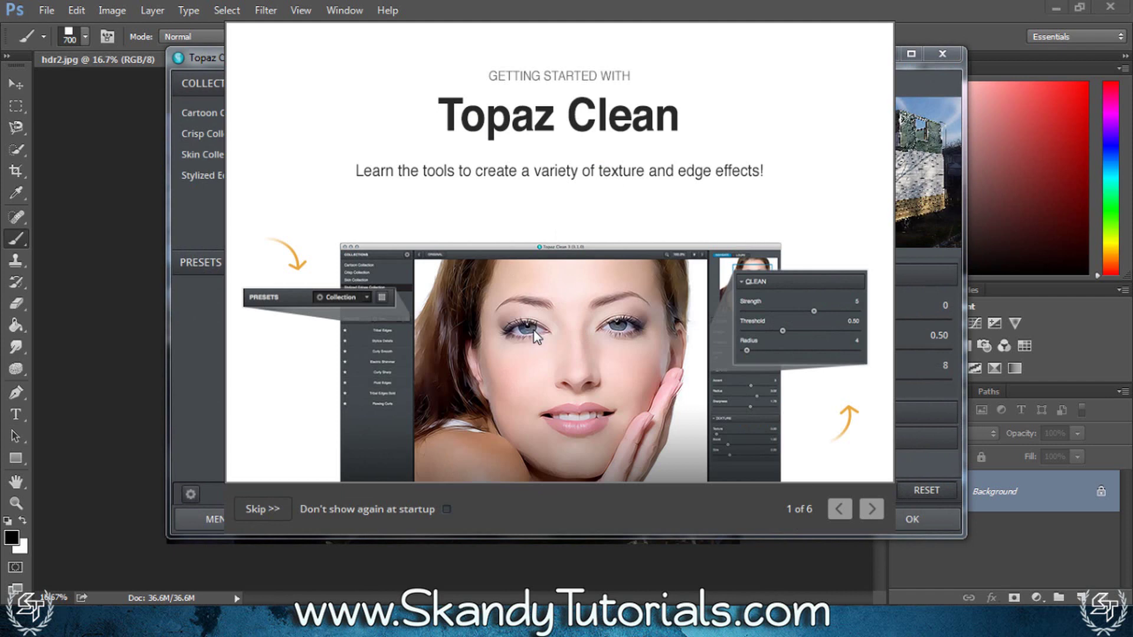
Step: Skip the Getting Started tour and move the Topaz Clean window left to uncover Photoshop's panels
{"action": "left_click", "coordinate": [253, 505]}
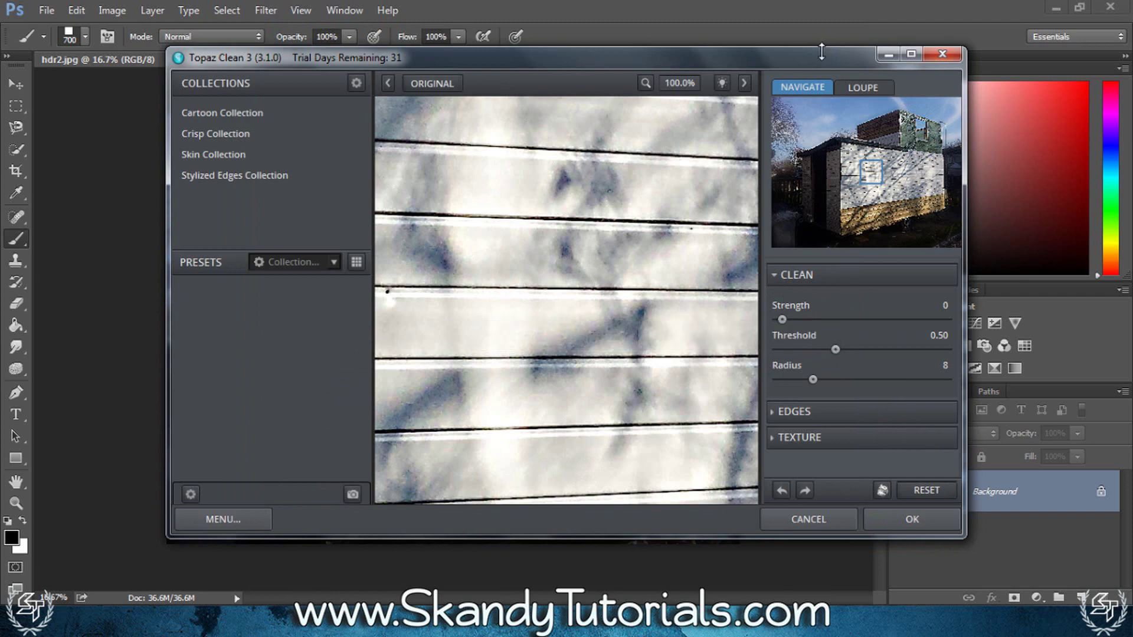
{"action": "left_click_drag", "start_coordinate": [815, 59], "coordinate": [665, 116]}
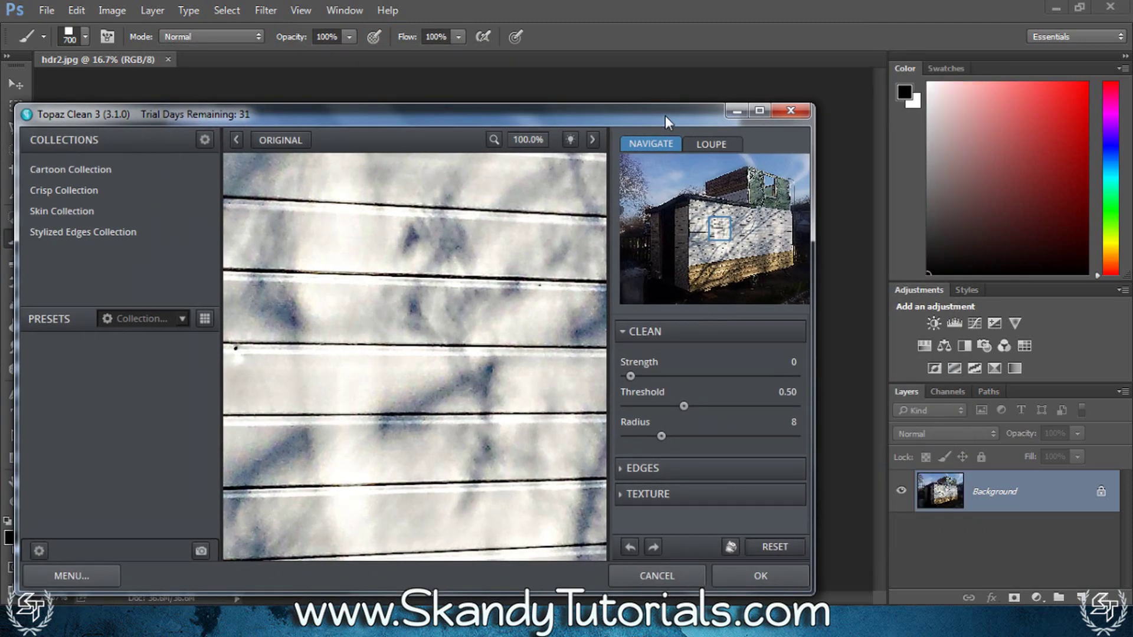